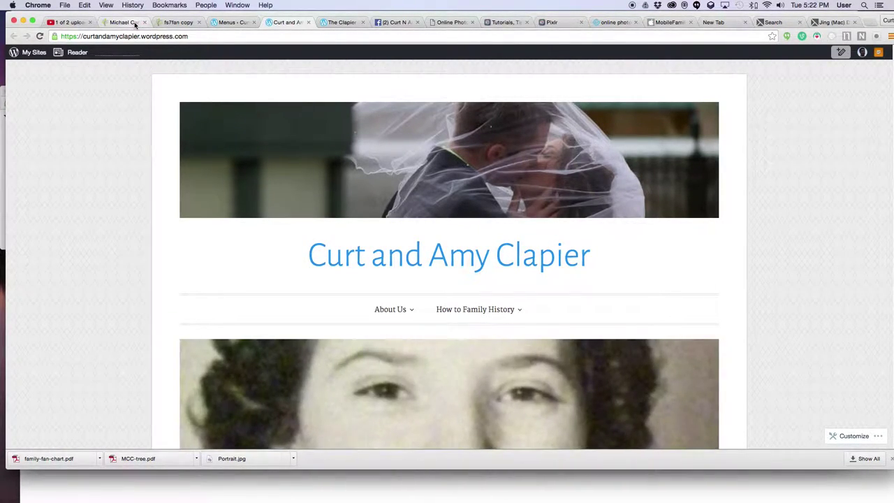
Switch to Facebook and attach family-fan-chart.jpg from the FAmily History folder's FAmily subfolder to a new photo post
left_click(395, 23)
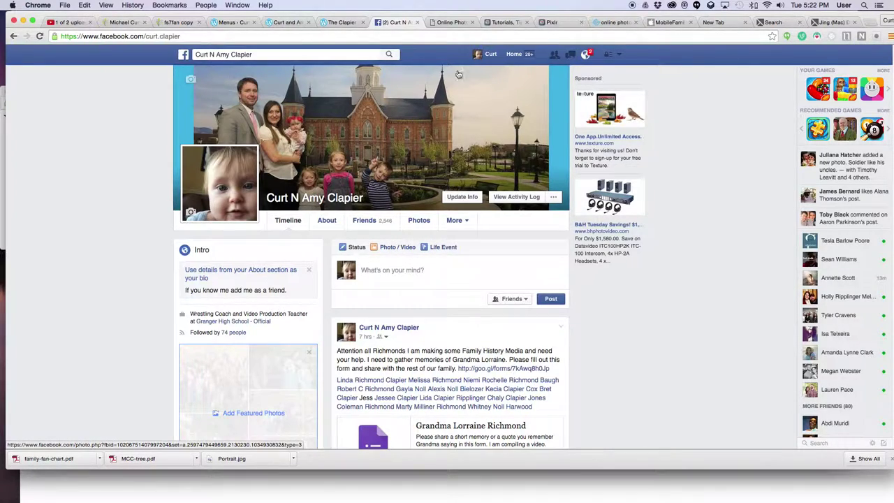
left_click(492, 55)
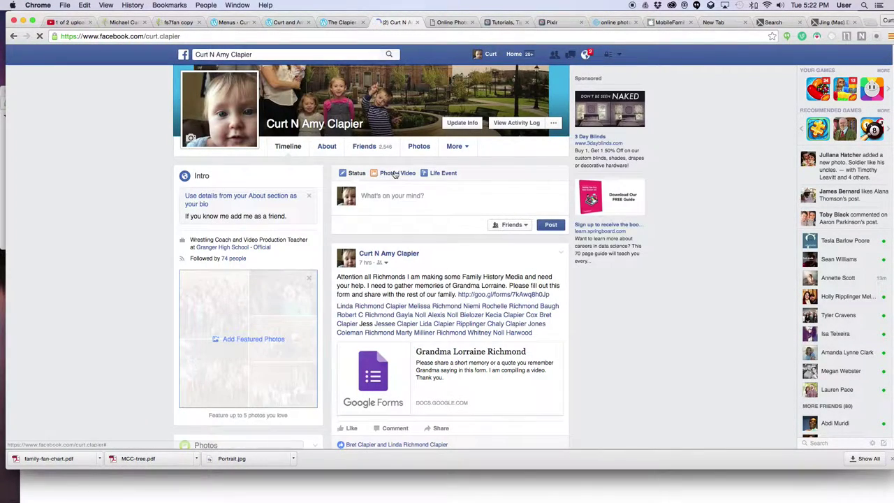
left_click(400, 175)
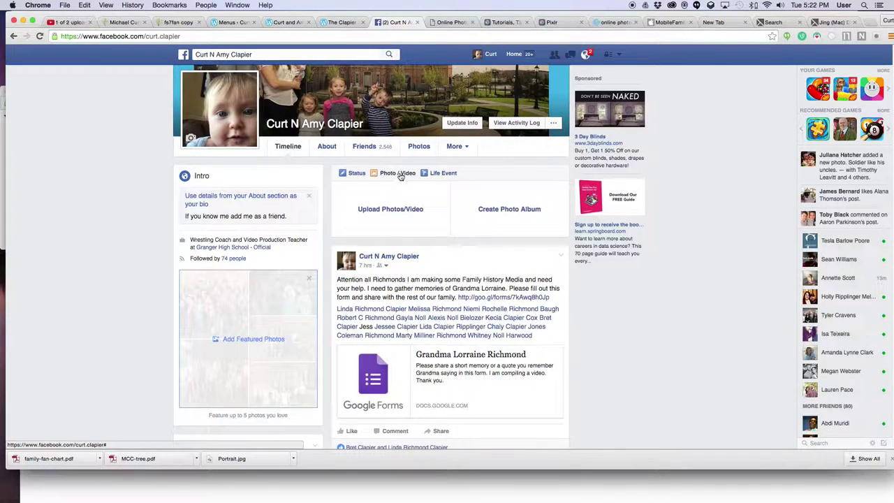
left_click(412, 216)
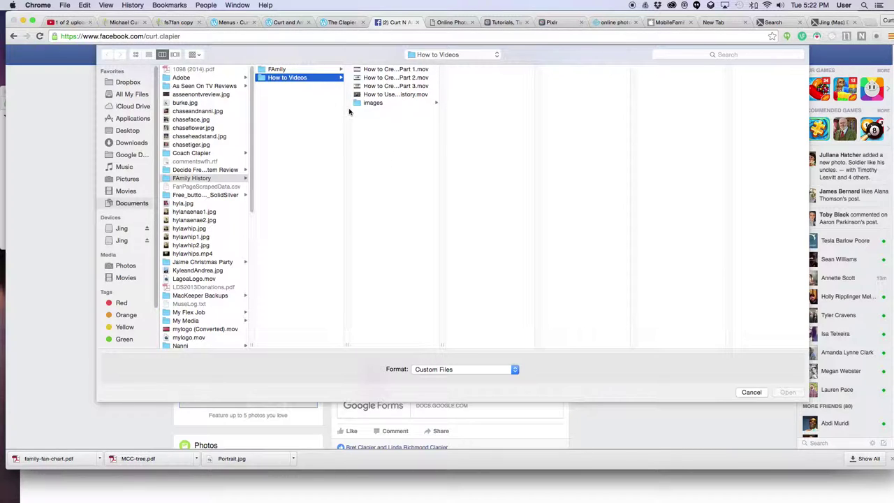
left_click(220, 178)
left_click(291, 68)
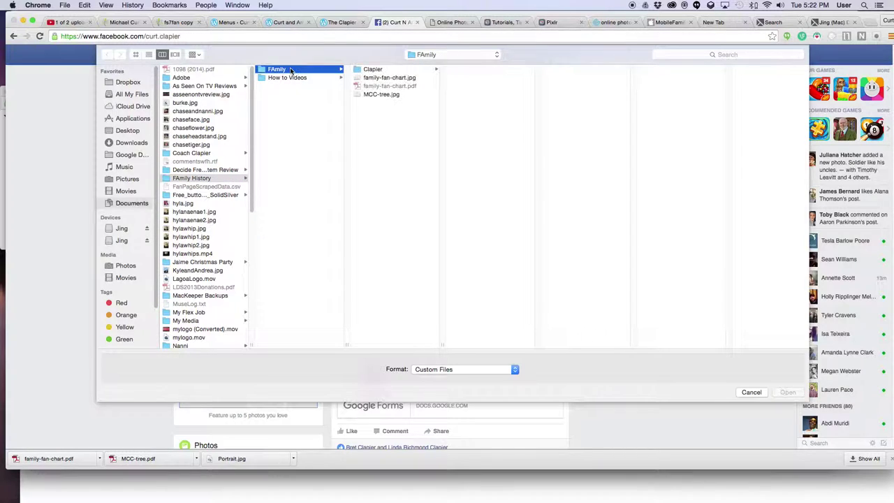
left_click(395, 79)
left_click(788, 393)
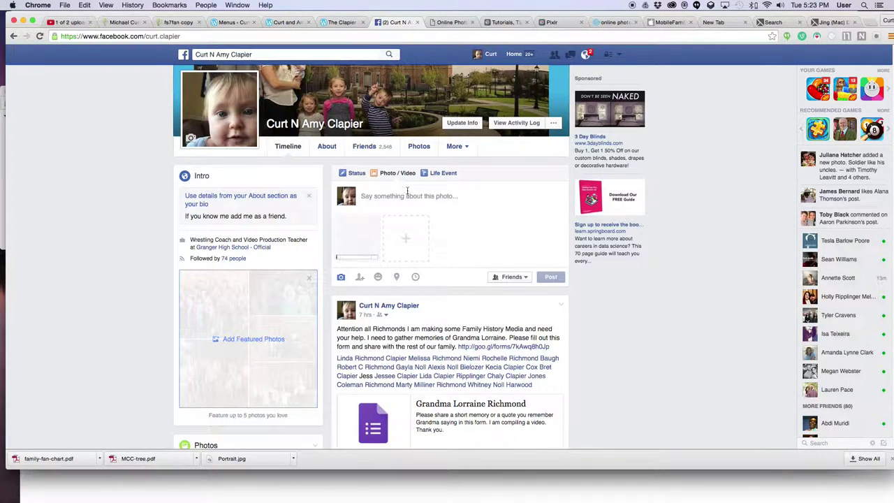
Caption the photo post "Pretty impressive that in six generations I am only missing three grand parents."
left_click(407, 191)
type("Pretty impressive that in six gener")
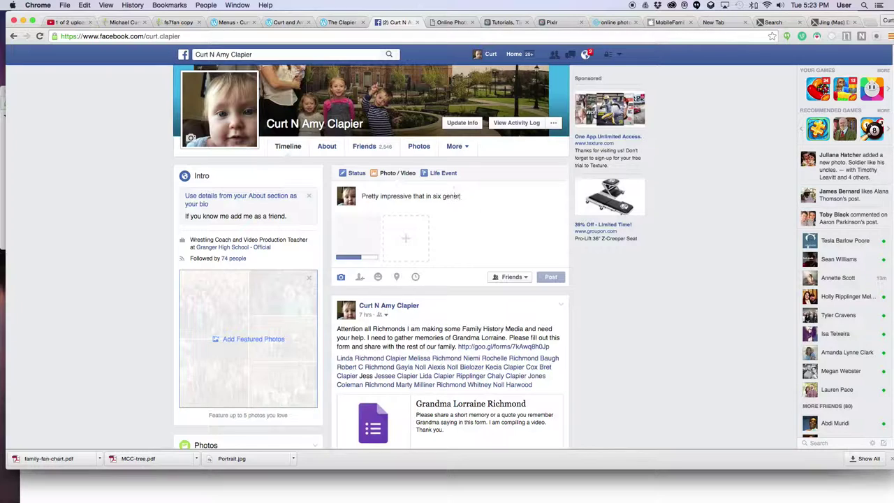
type("ations I am only missing three g")
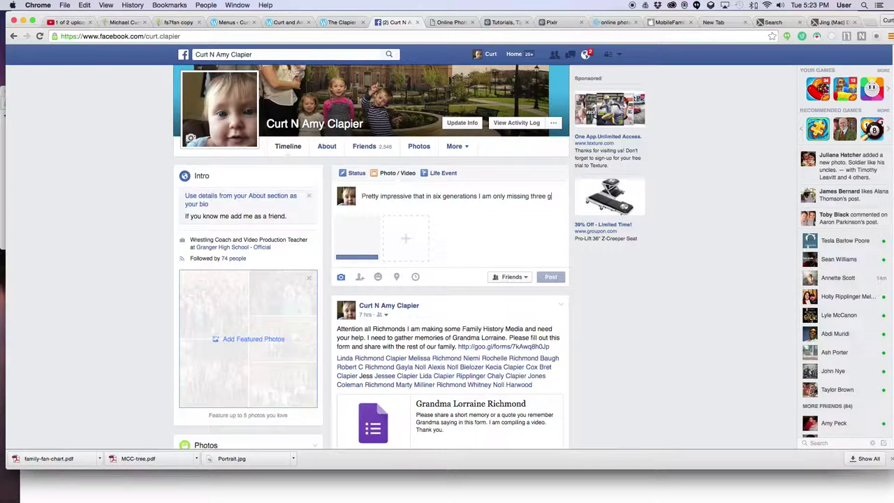
type("rand")
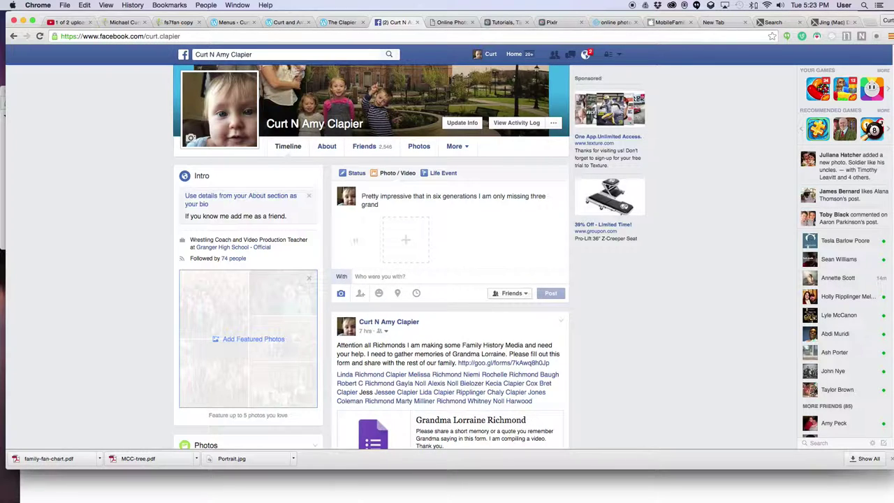
type(" parents.")
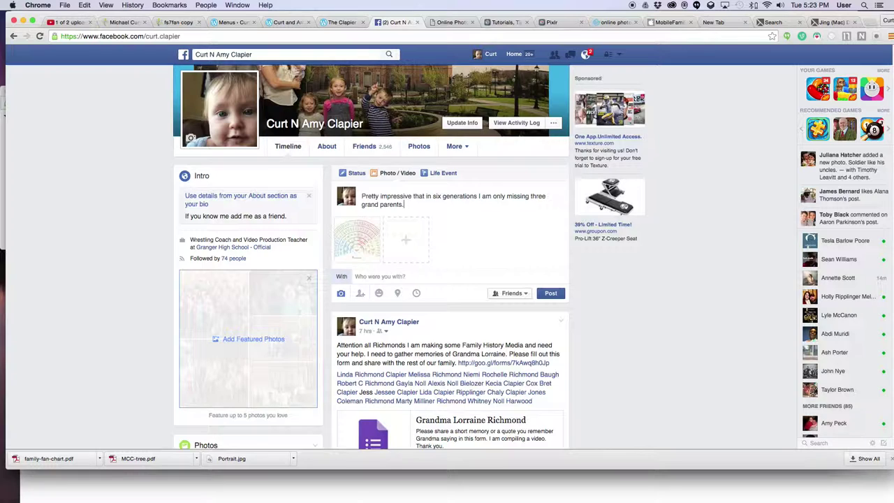
Set the photo post's audience to Public and publish it
left_click(522, 294)
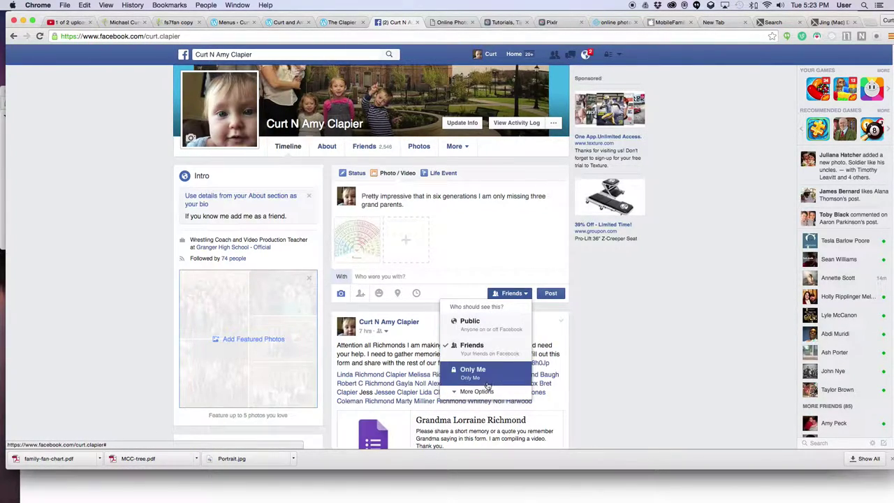
left_click(496, 326)
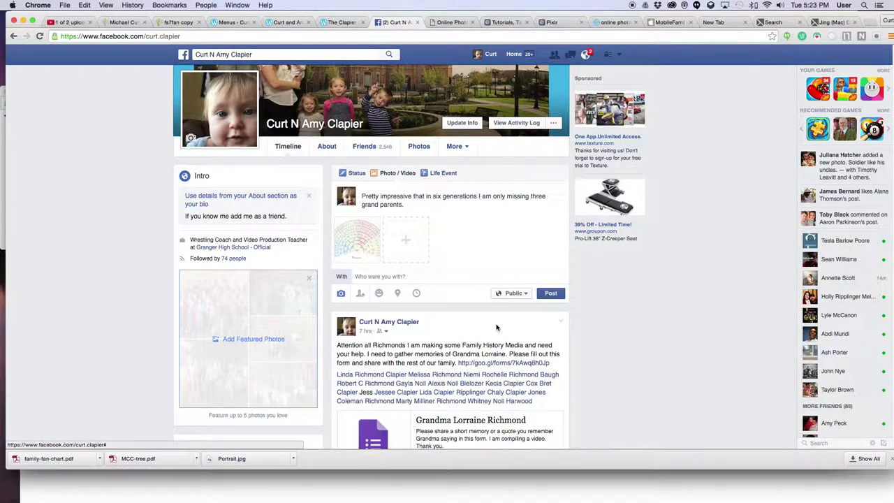
left_click(549, 294)
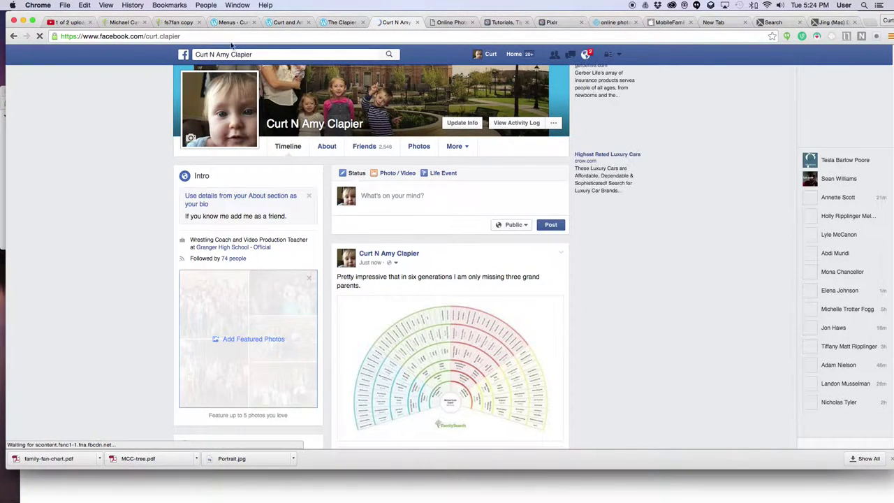
Switch to the WordPress family blog, look over its home page, and start a new post in the site's WP Admin
left_click(283, 23)
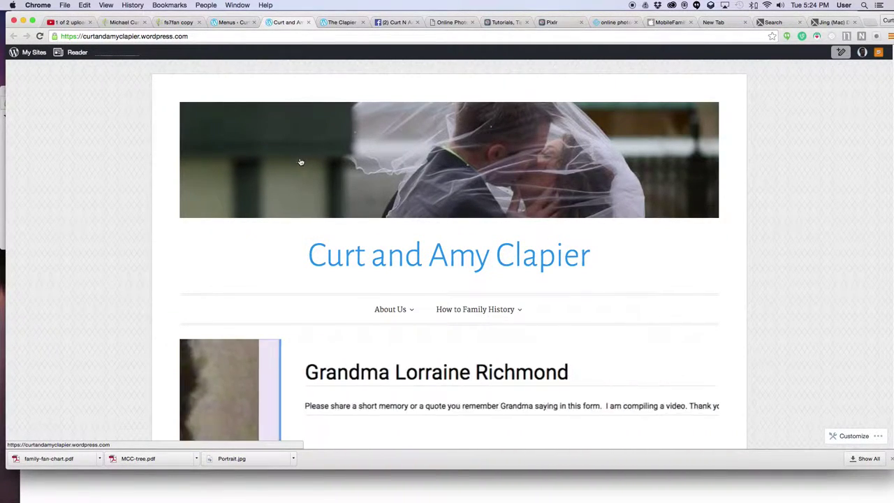
scroll(455, 277, "down", 3)
scroll(454, 278, "up", 3)
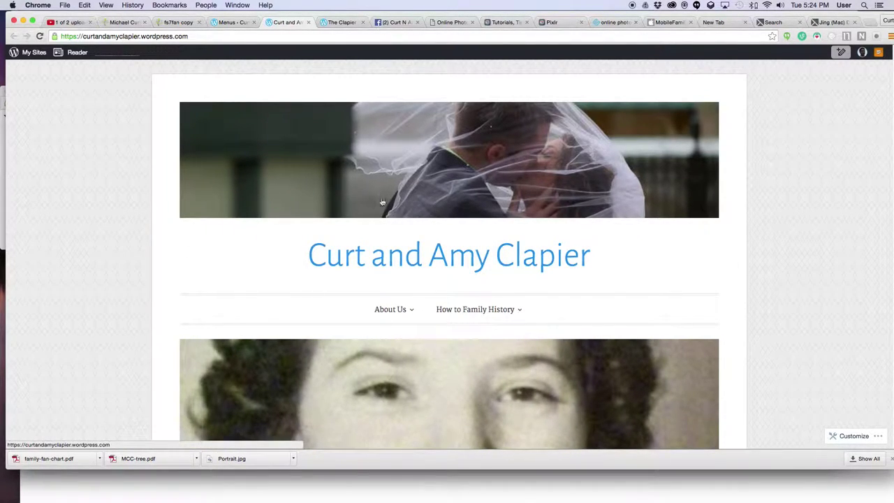
scroll(603, 300, "down", 10)
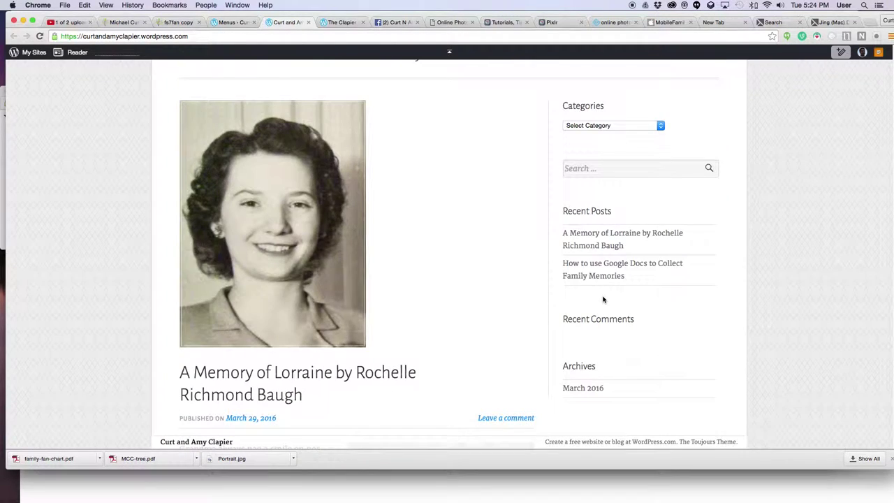
scroll(603, 300, "up", 10)
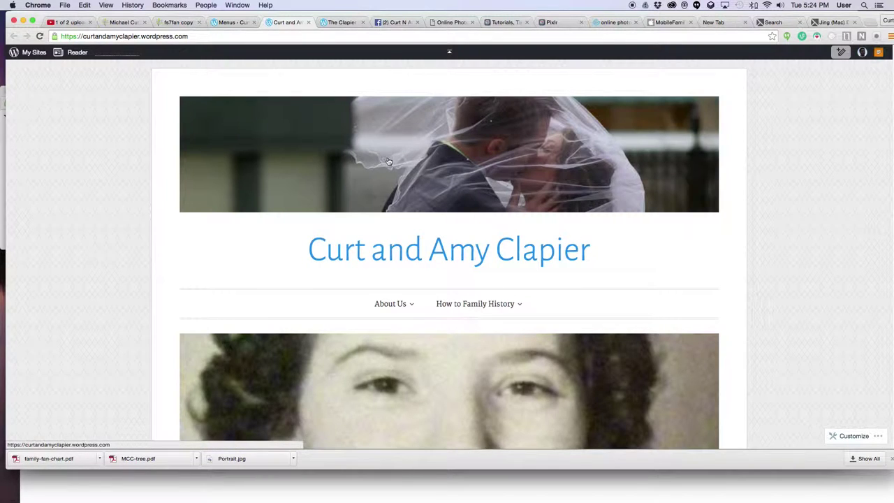
mouse_move(34, 59)
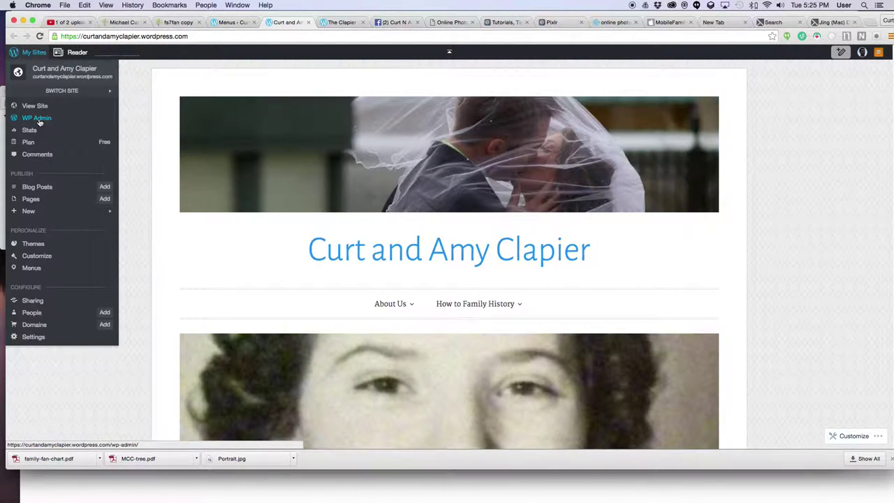
left_click(39, 119)
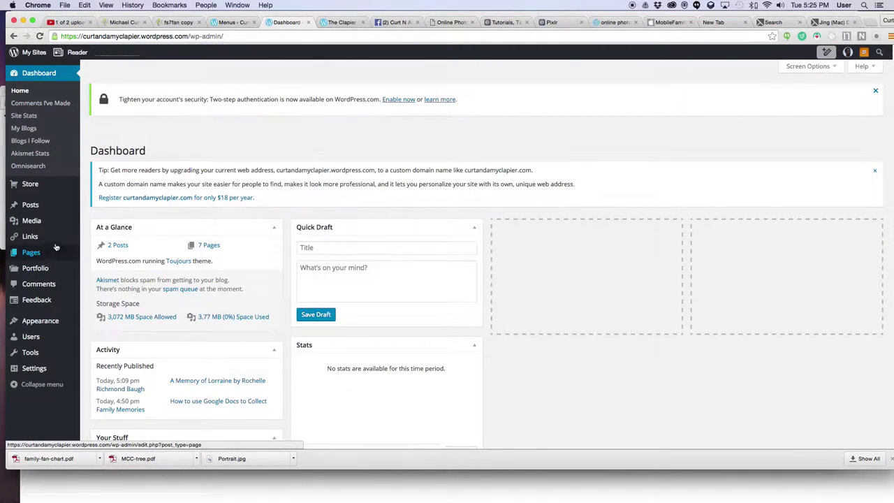
mouse_move(40, 212)
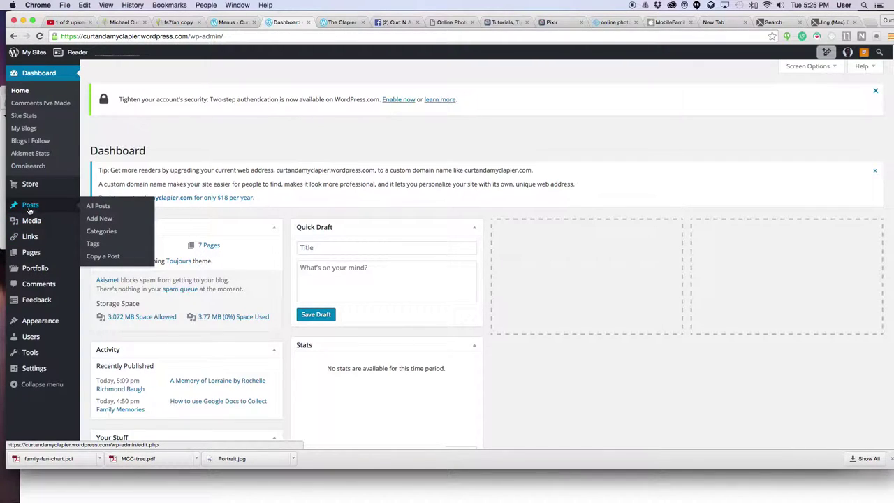
left_click(99, 219)
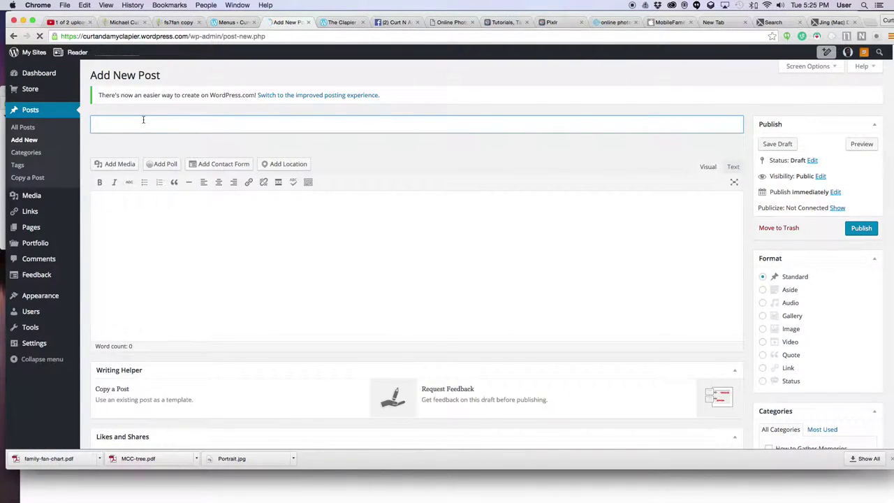
Title the blog post "My Family Fan Chart" and fill its body with the placeholder text "klasjdfklasjfdklajfdlksjfklaj"
type("My Family F")
type("an Chart")
left_click(160, 220)
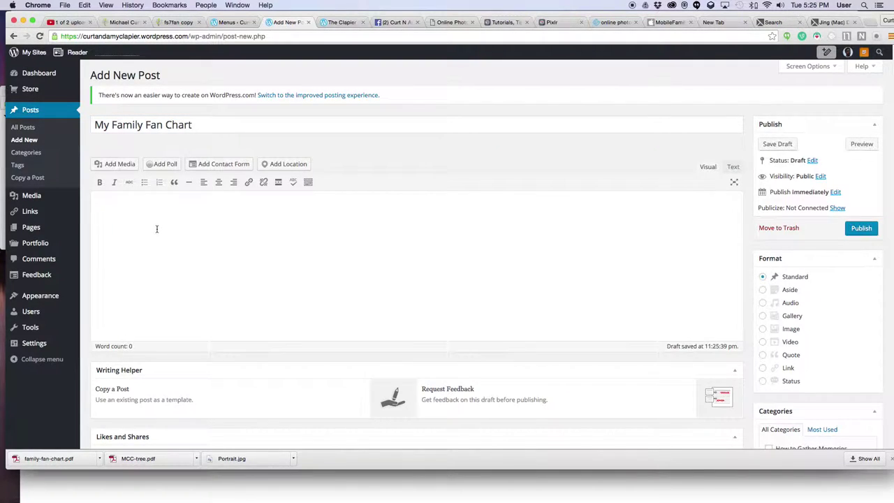
type("klasjdfklasjfdklajfdlksjfklaj")
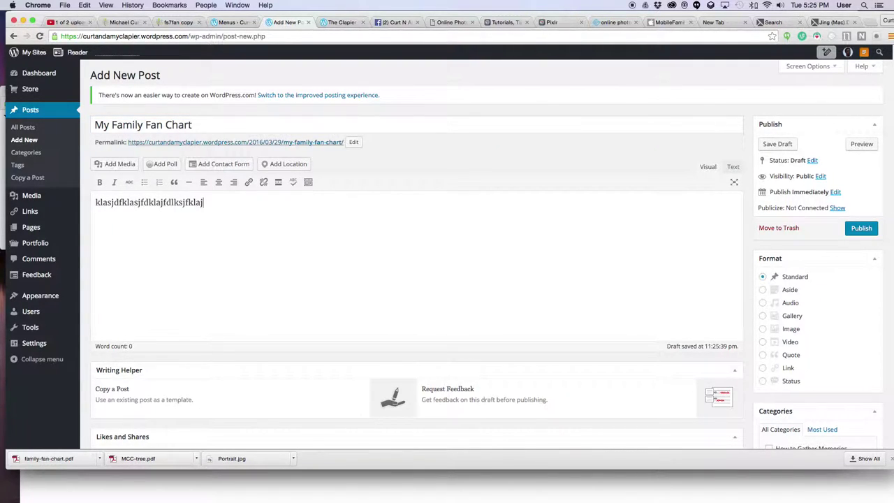
Upload family-fan-chart.jpg from the FAmily folder to the media library and insert it into the post
left_click(120, 164)
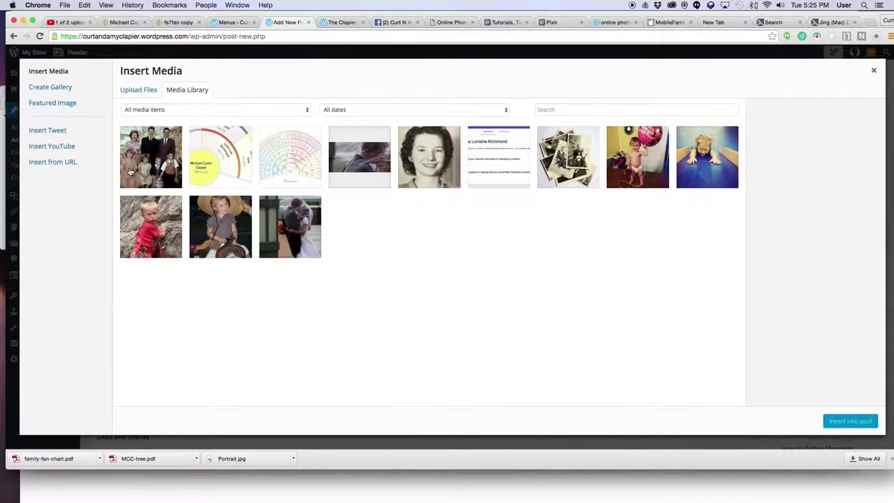
left_click(143, 92)
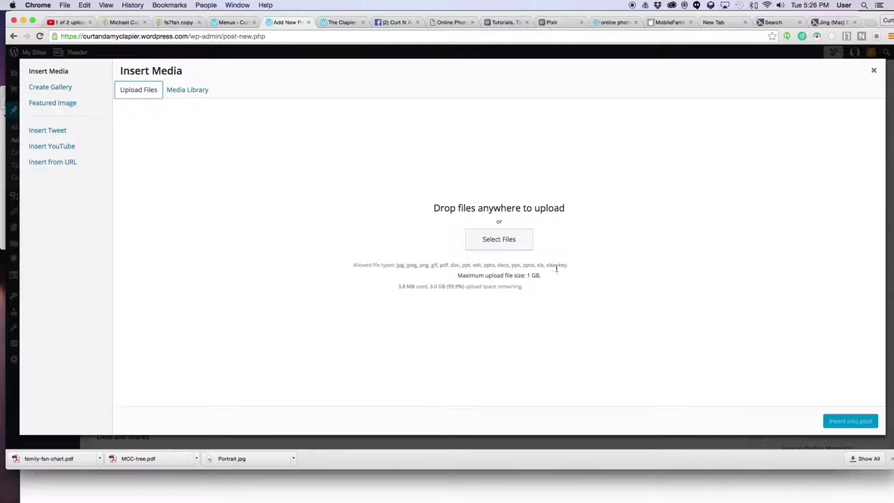
left_click(483, 241)
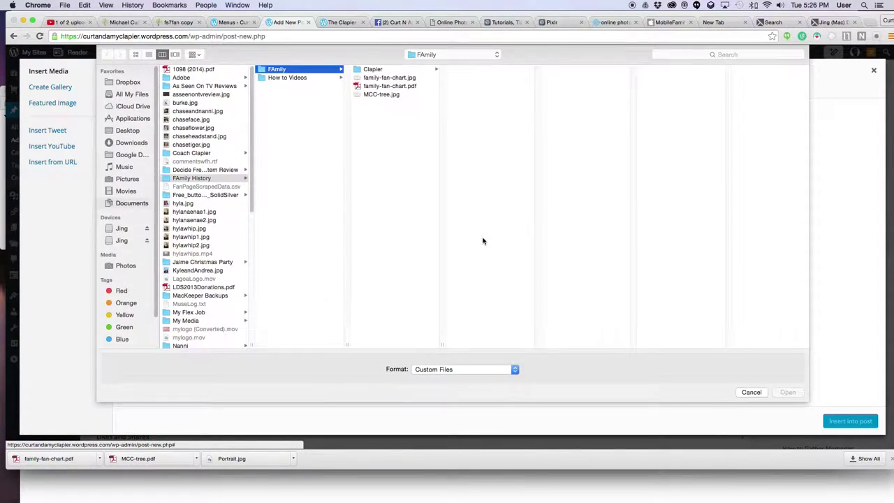
left_click(190, 178)
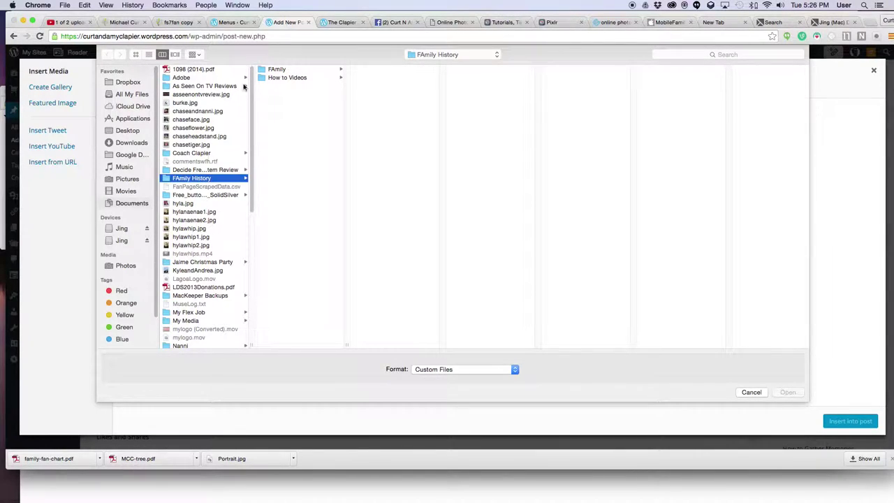
left_click(272, 70)
left_click(414, 79)
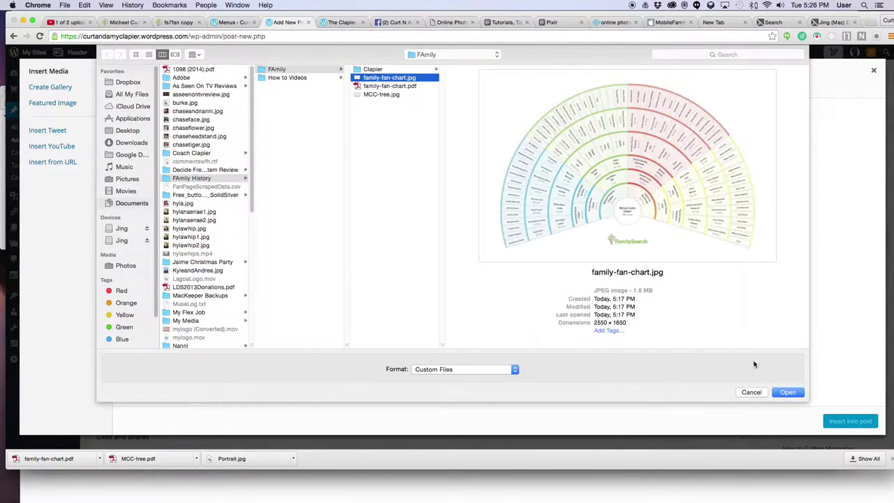
left_click(788, 394)
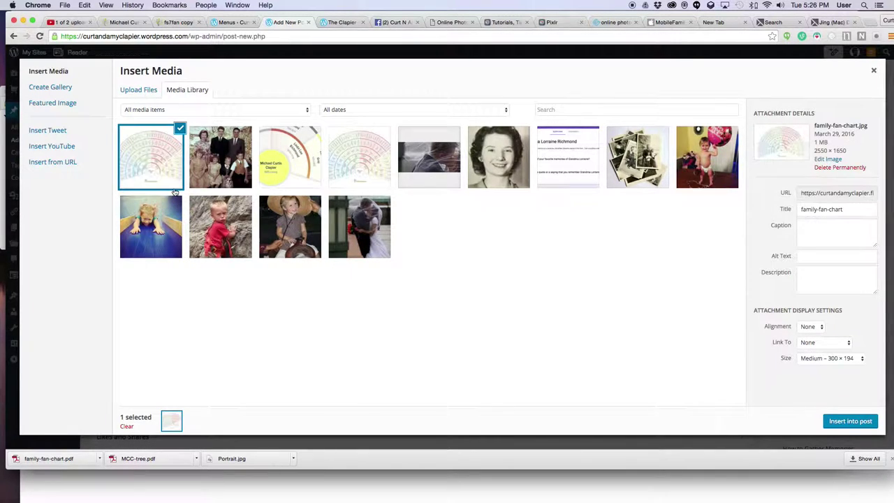
left_click(864, 423)
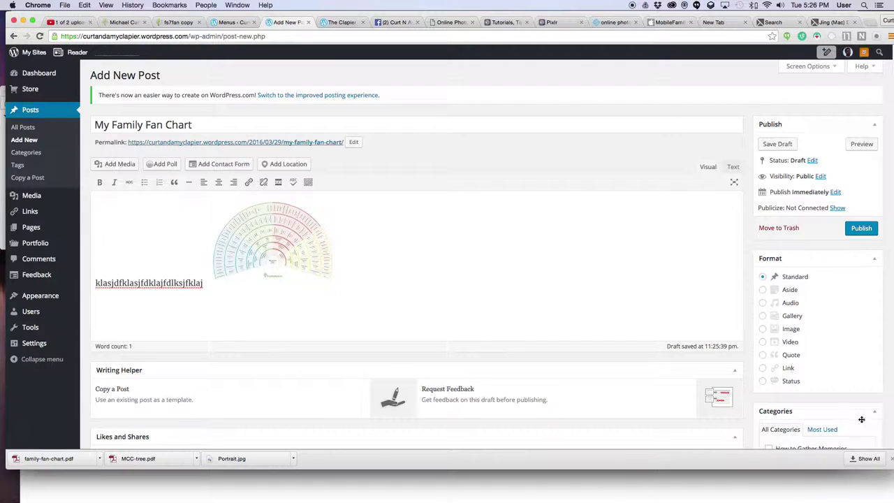
Enlarge the fan chart image in the post body and align it to the right of the text
left_click(303, 253)
left_click_drag(342, 287, 388, 317)
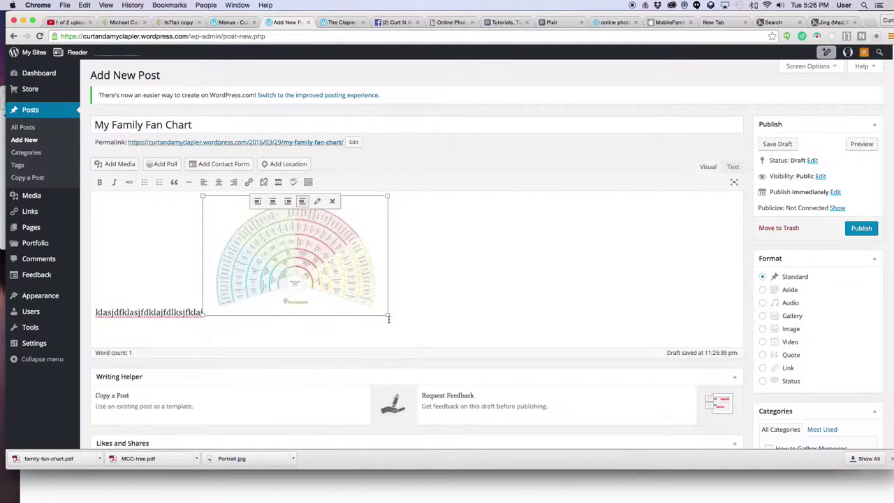
left_click(256, 207)
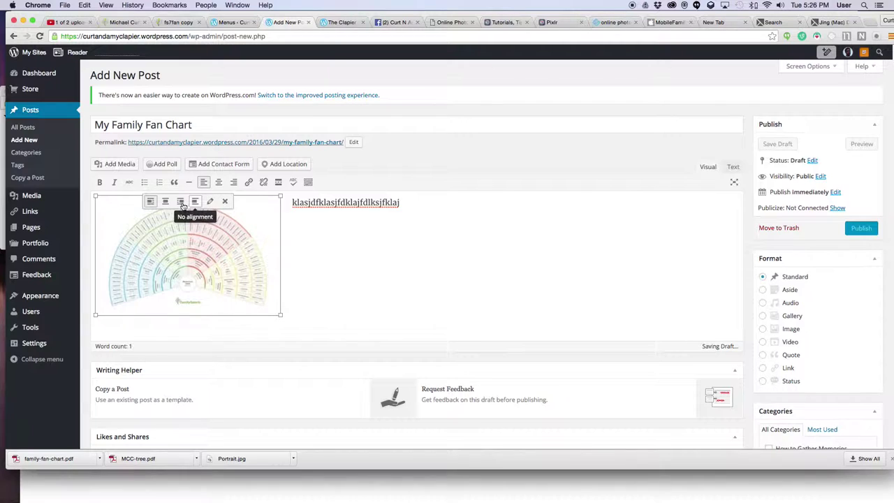
left_click(181, 202)
left_click(396, 247)
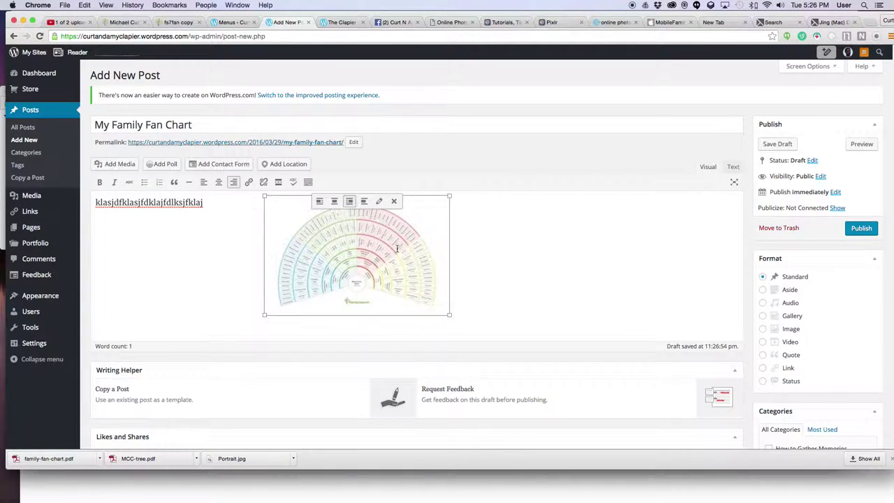
Publish the fan chart blog post and view it on the site
left_click(858, 230)
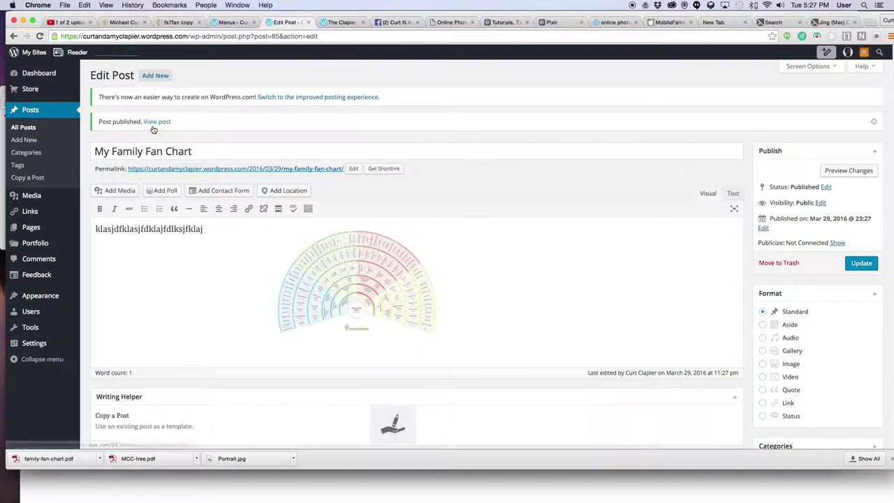
left_click(157, 121)
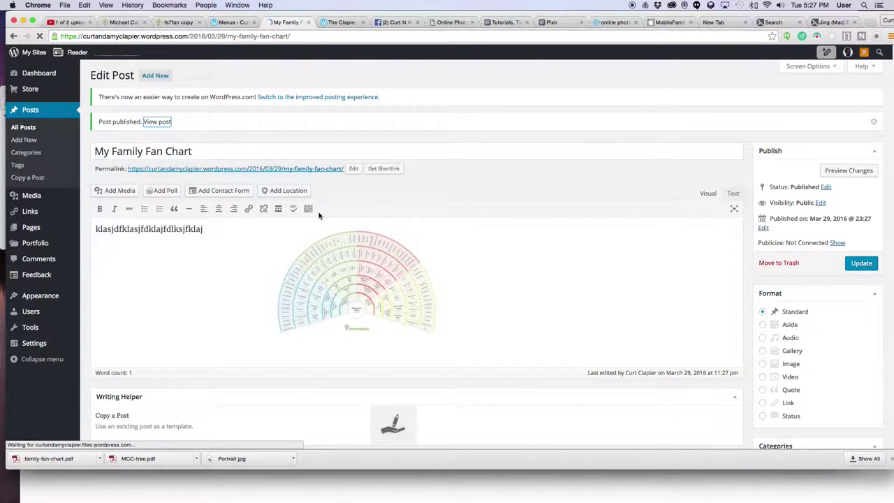
Review the published fan chart post on the blog, from its image down to the sharing options and reply section
scroll(465, 308, "down", 5)
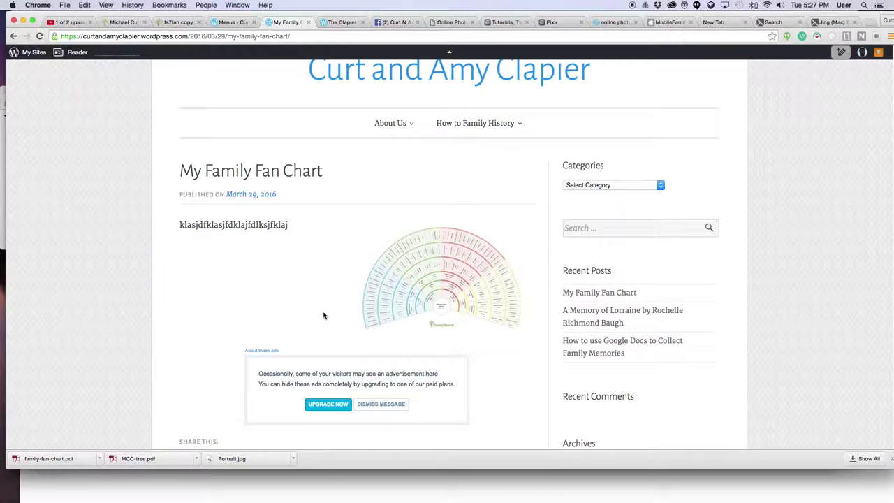
scroll(323, 315, "down", 6)
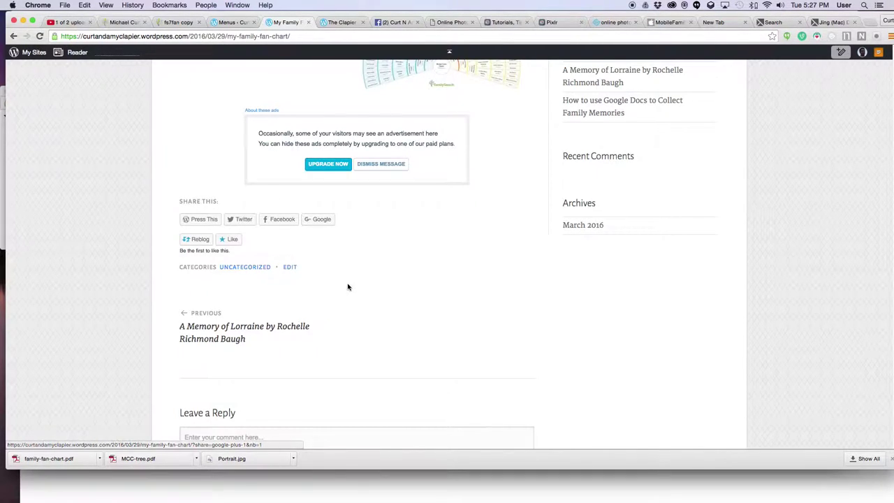
scroll(347, 230, "up", 5)
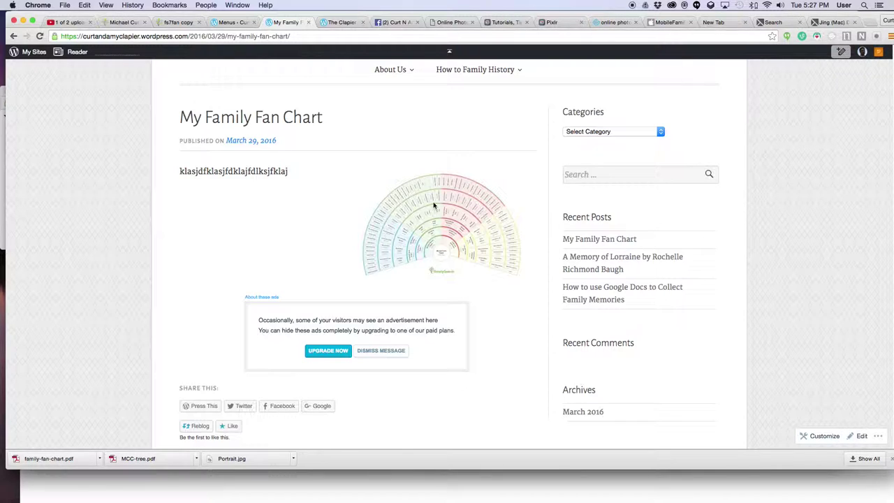
Return to editing the fan chart post, delete the chart image from its body and open the media library for inserting media
left_click(230, 23)
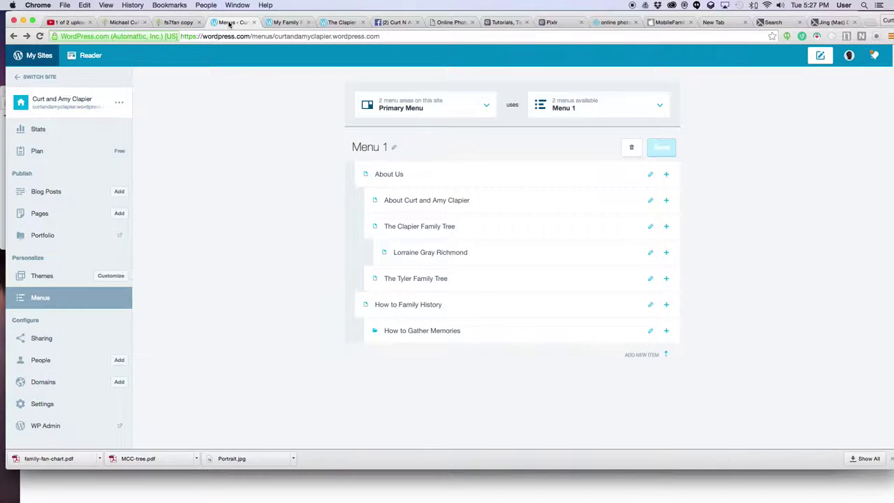
left_click(281, 24)
left_click(13, 36)
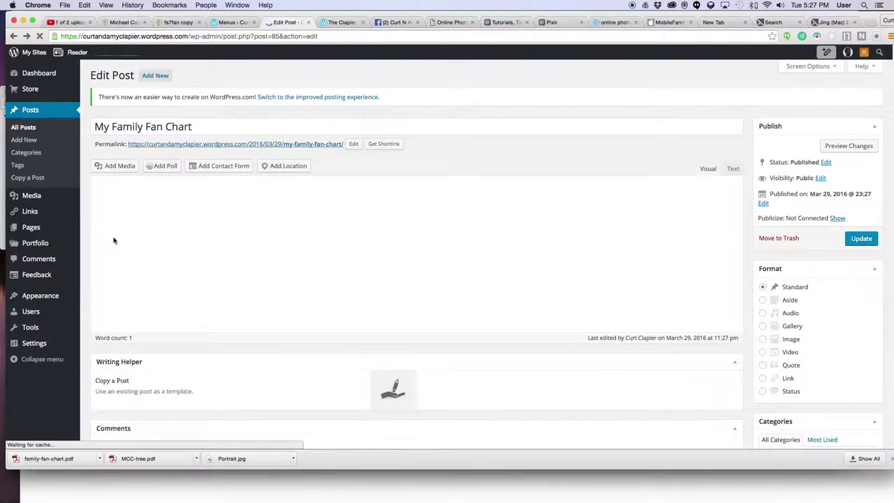
left_click(360, 259)
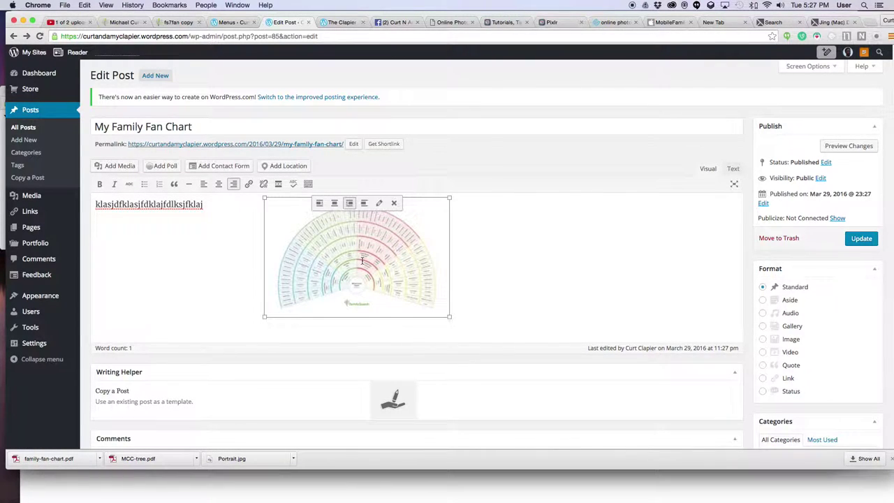
key("BackSpace")
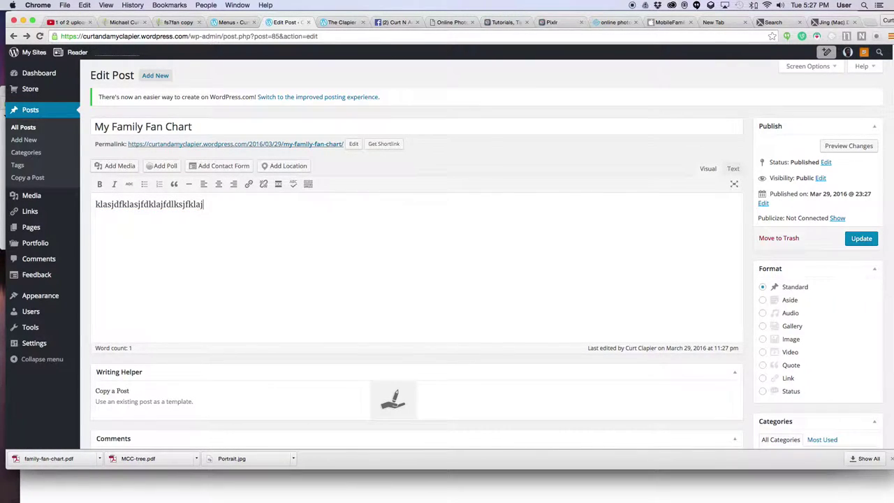
left_click(126, 171)
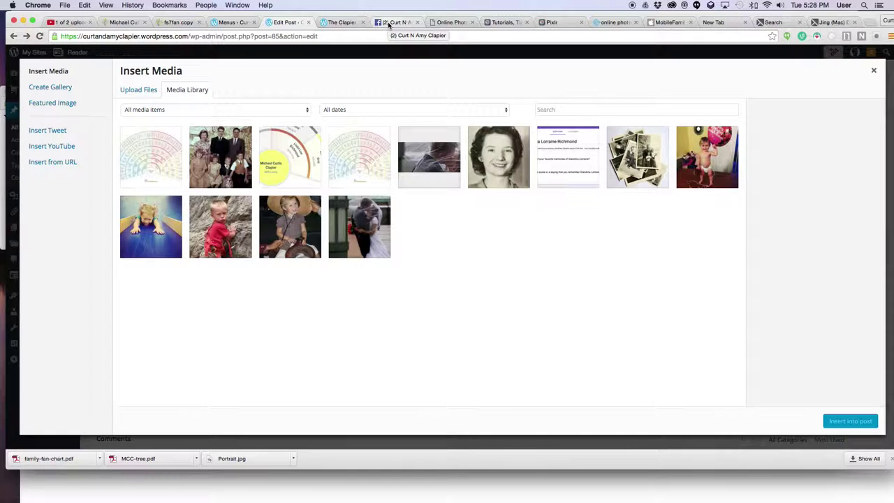
Switch to the Facebook profile and open the shared fan chart photo in the enlarged photo viewer
left_click(389, 23)
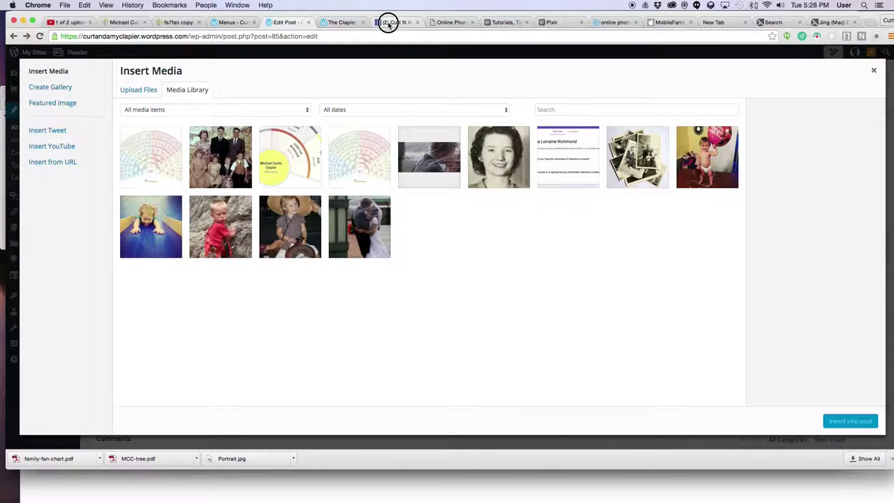
scroll(400, 349, "down", 3)
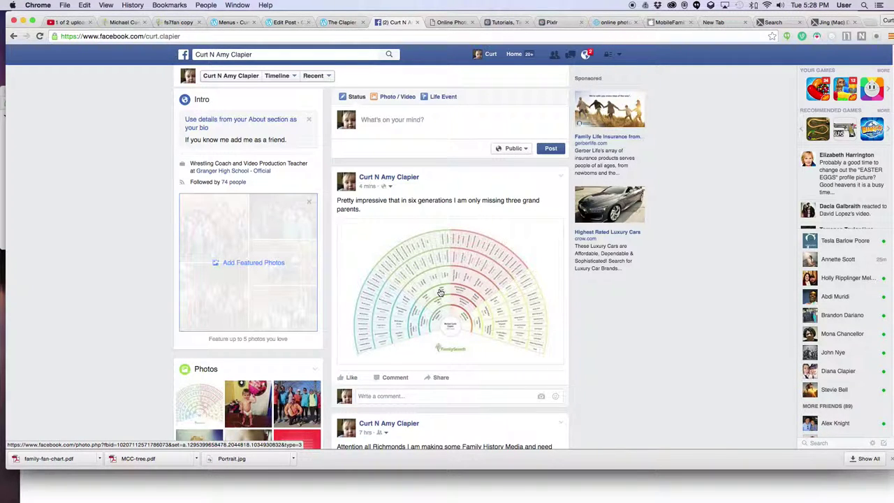
left_click(441, 291)
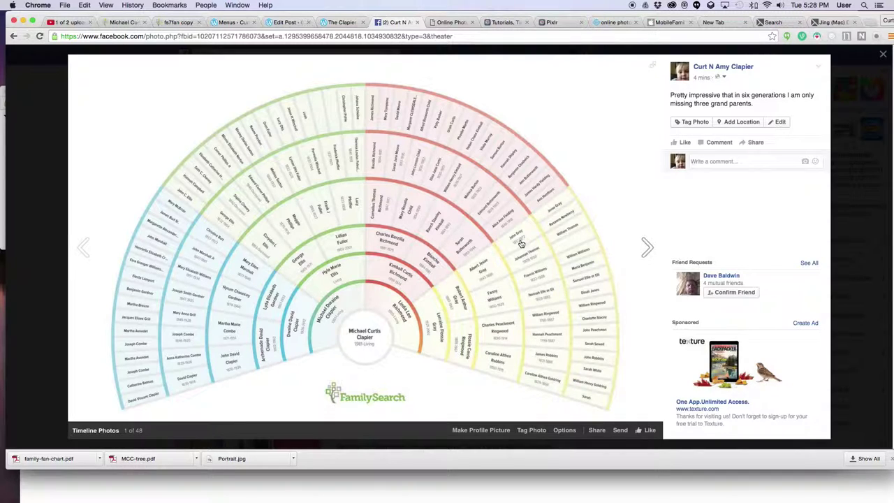
left_click(509, 279)
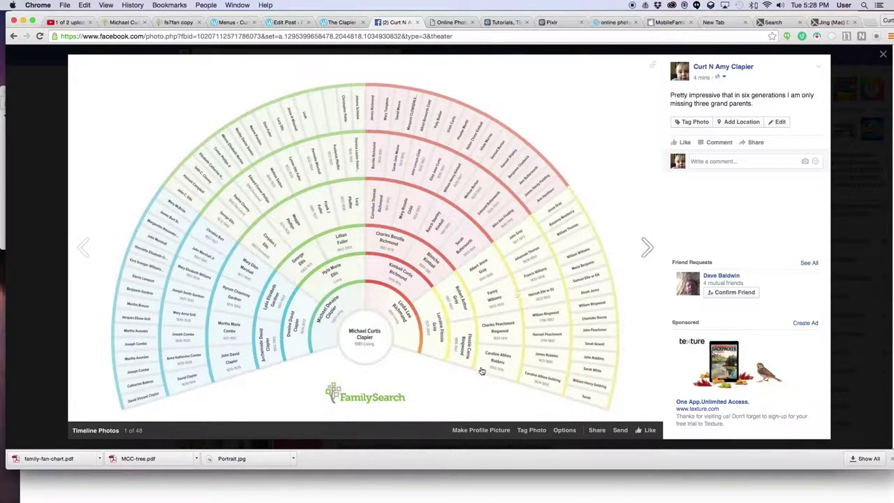